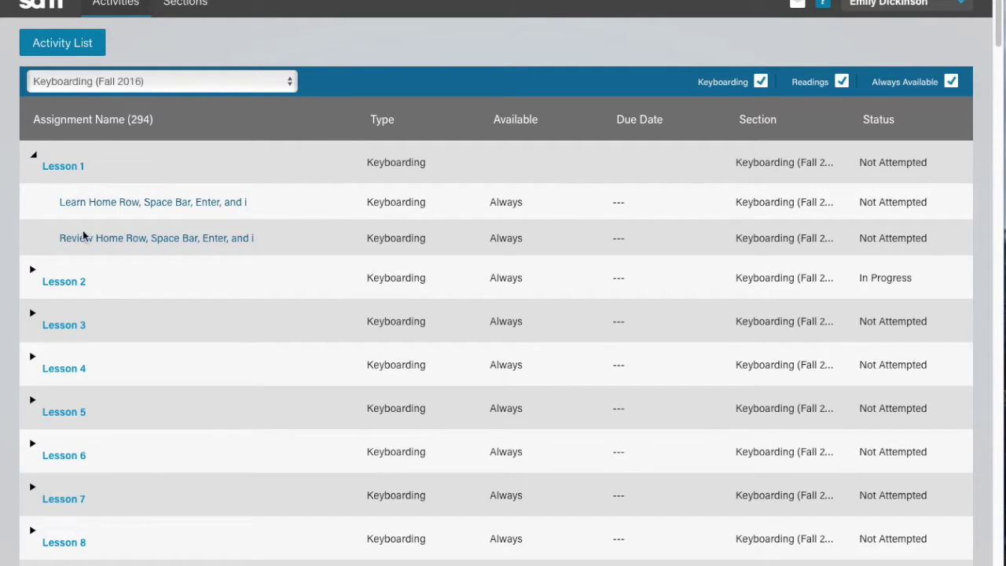
- Start Lesson 2's Learn e and n assignment and advance to the next warmup task
left_click(32, 270)
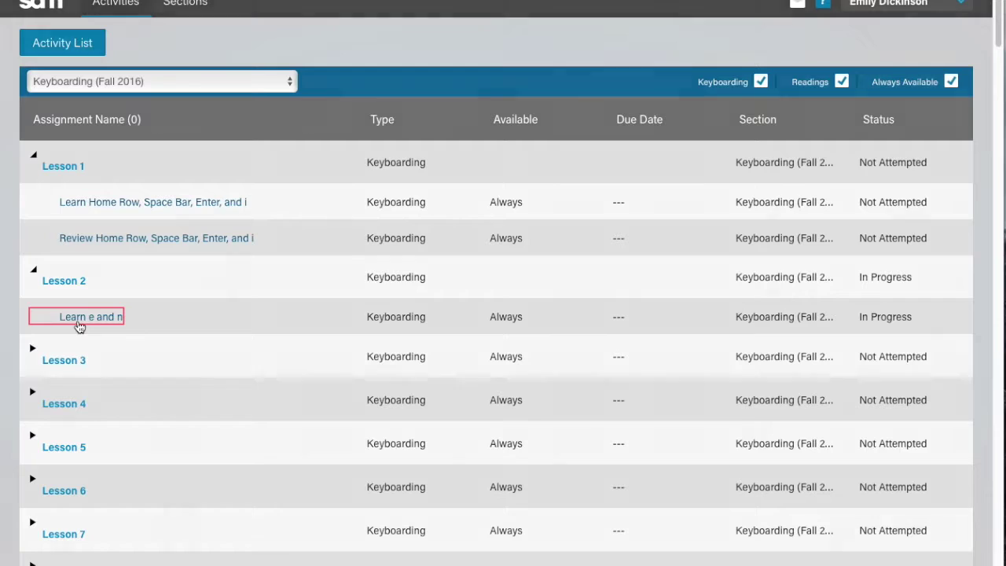
left_click(79, 324)
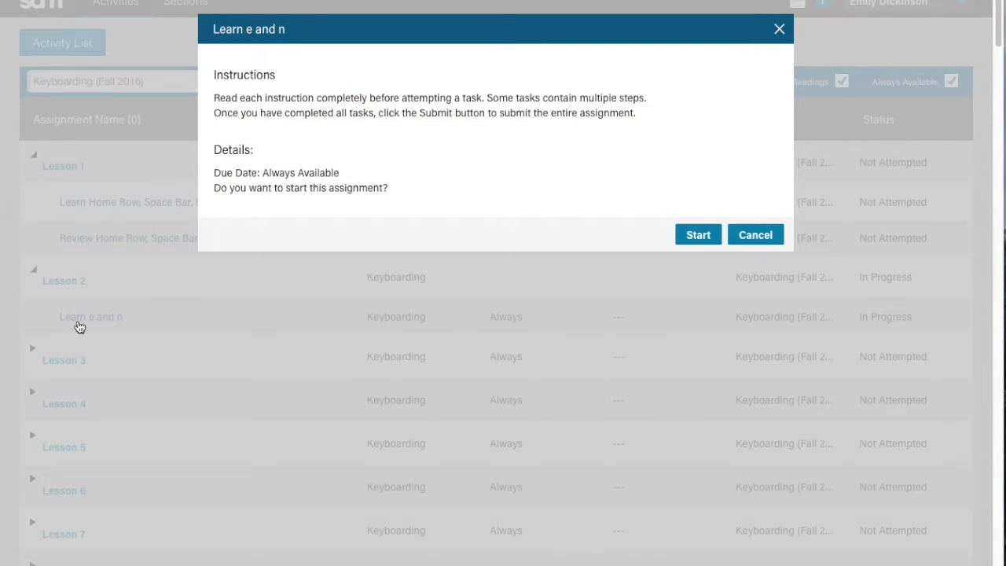
left_click(690, 236)
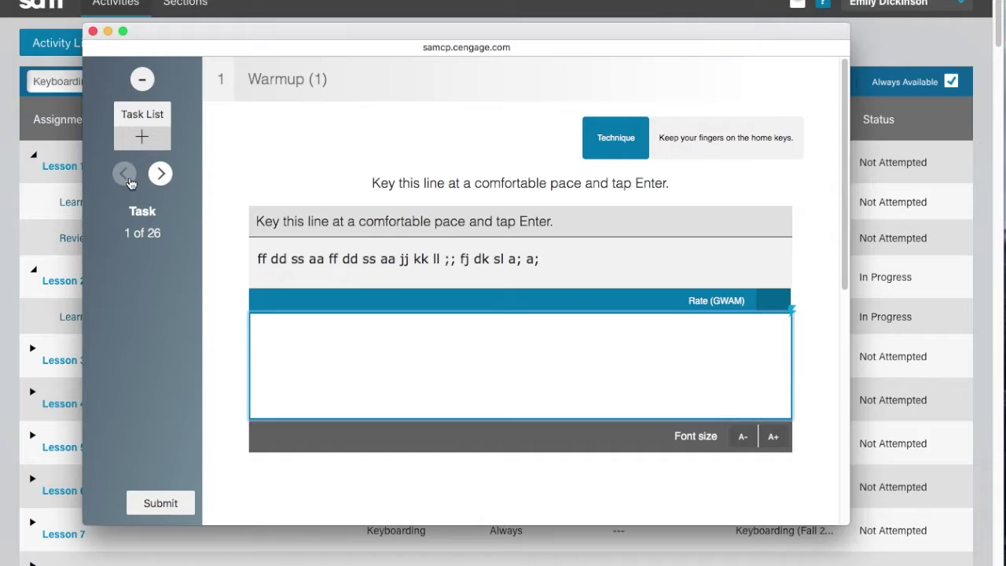
left_click(162, 176)
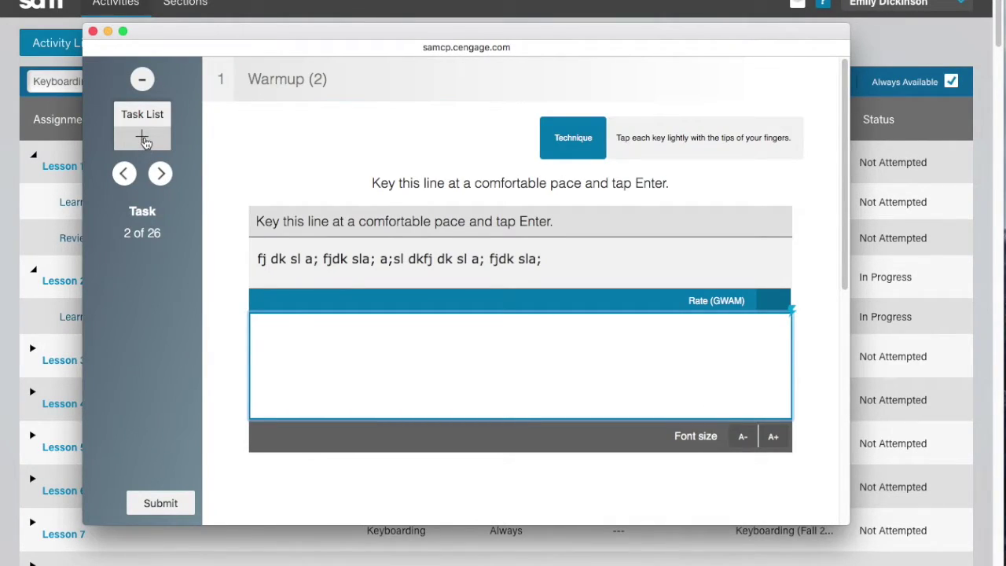
- Review the assignment's Task List, close it, and submit the assignment unfinished
left_click(144, 142)
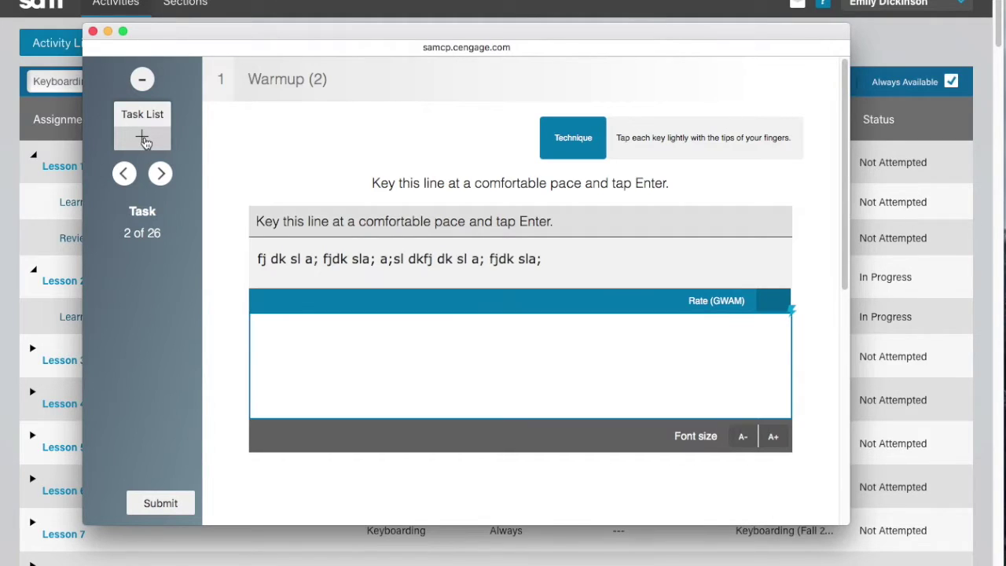
scroll(408, 154, "down", 1)
scroll(407, 154, "down", 10)
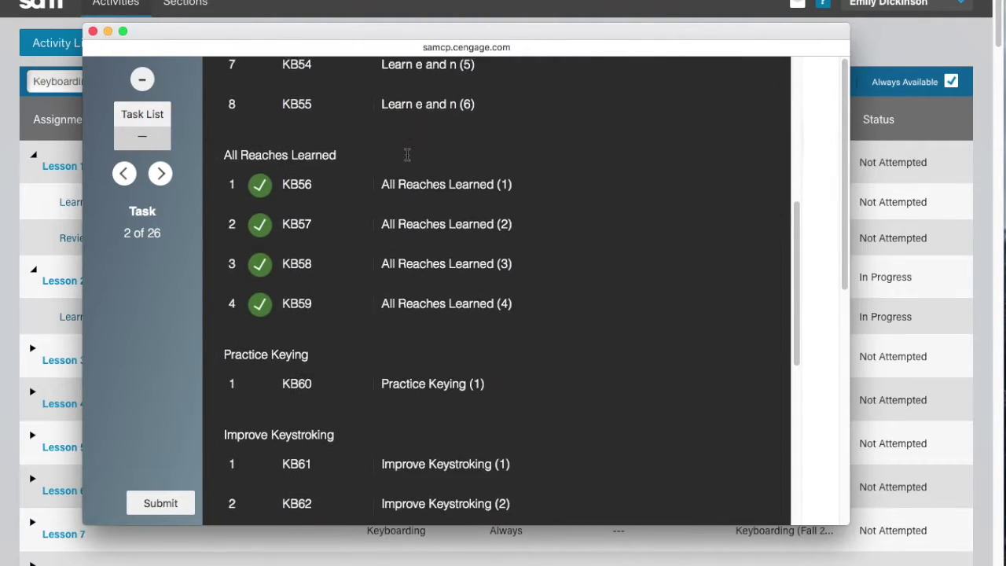
scroll(407, 159, "up", 10)
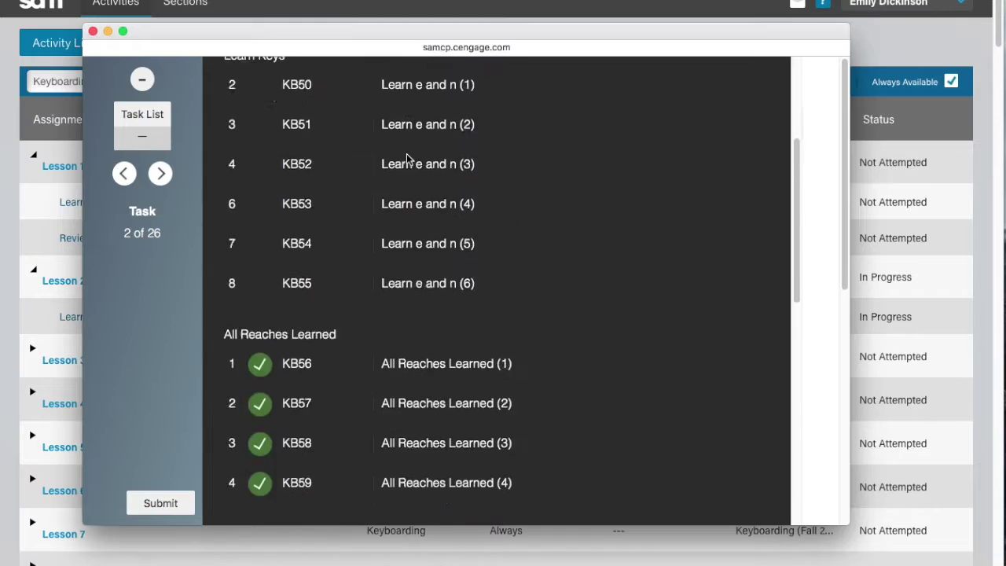
scroll(309, 260, "down", 3)
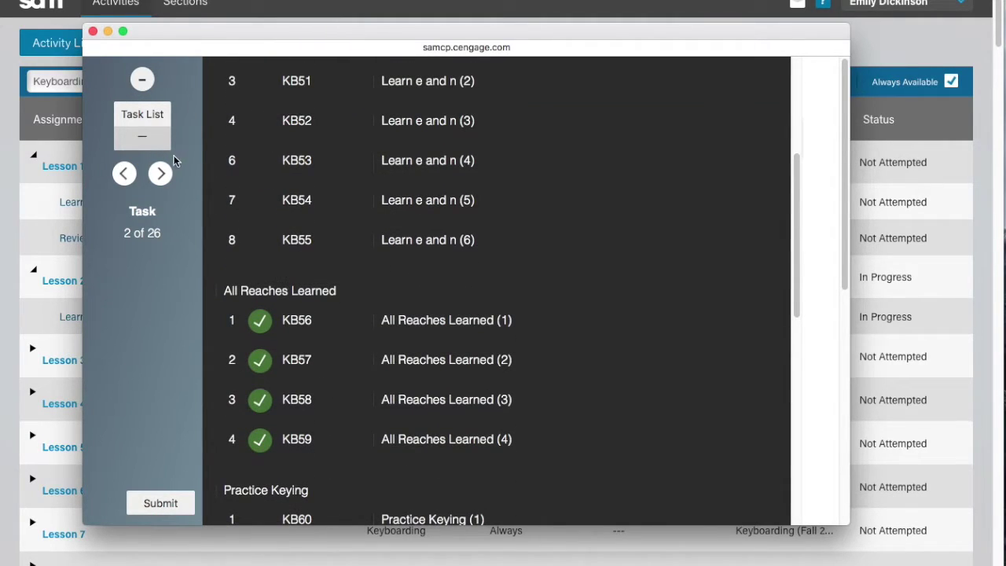
left_click(148, 147)
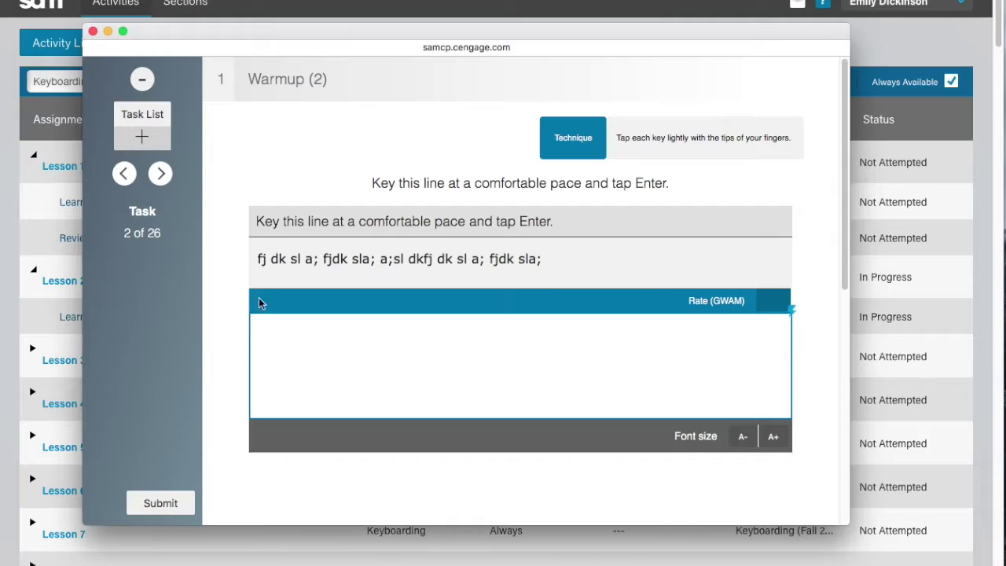
left_click(161, 507)
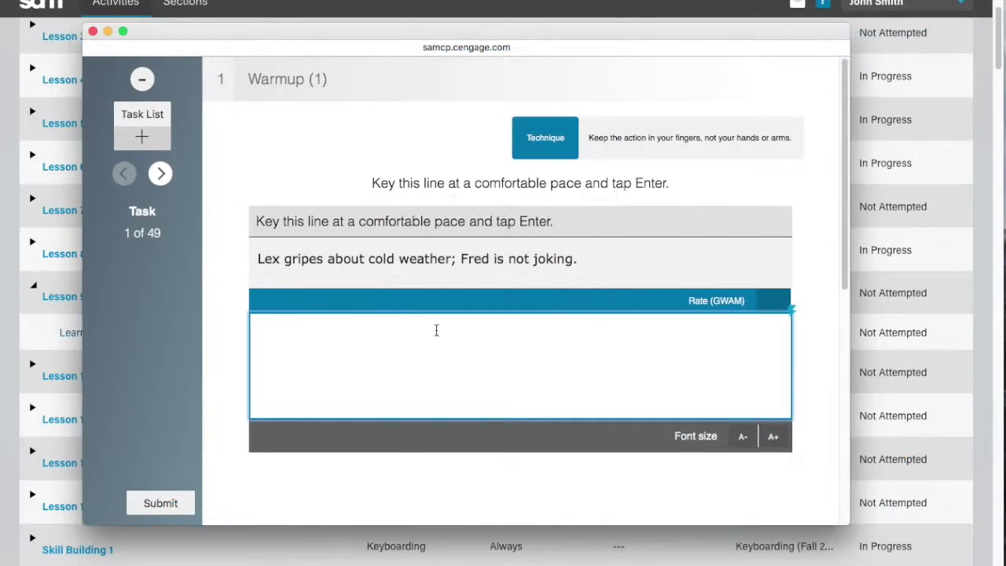
- Key 'Lex gripes about cold weather; Fred is not joking.' twice, fixing the typo, for 63 GWAM
type("Lex grip")
type("es about cold")
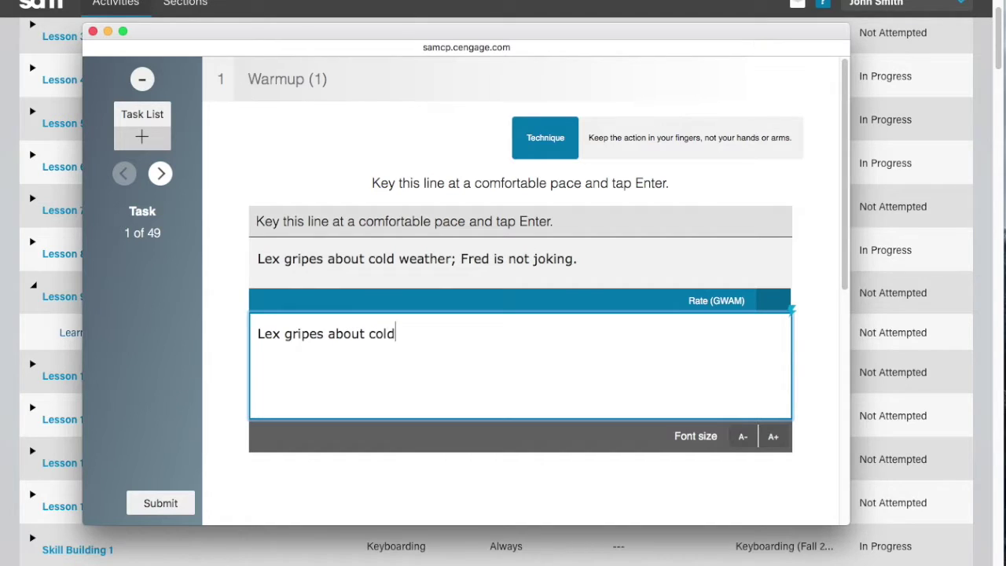
type(" weather; ")
type("Fred is not jo")
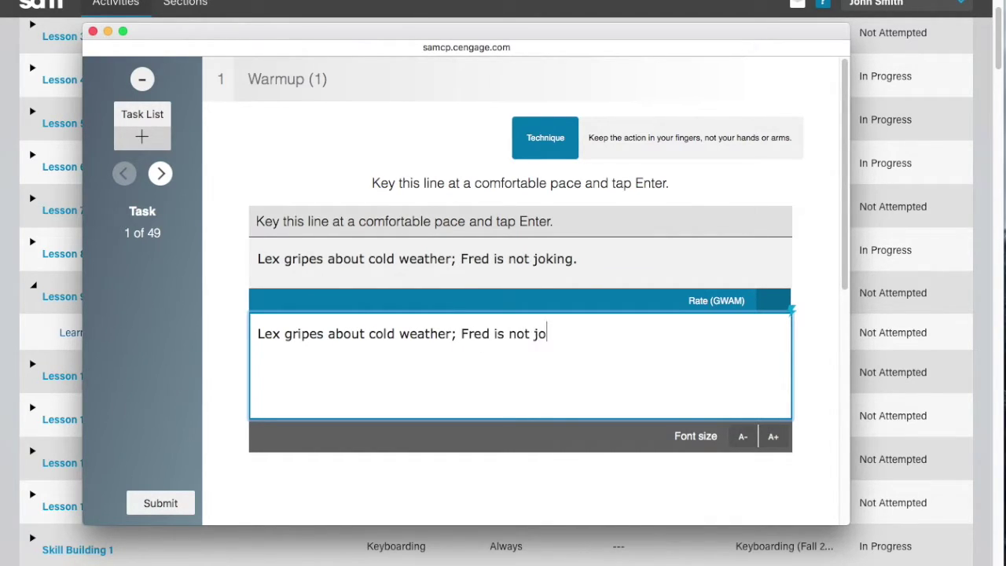
type("king.")
key("Return")
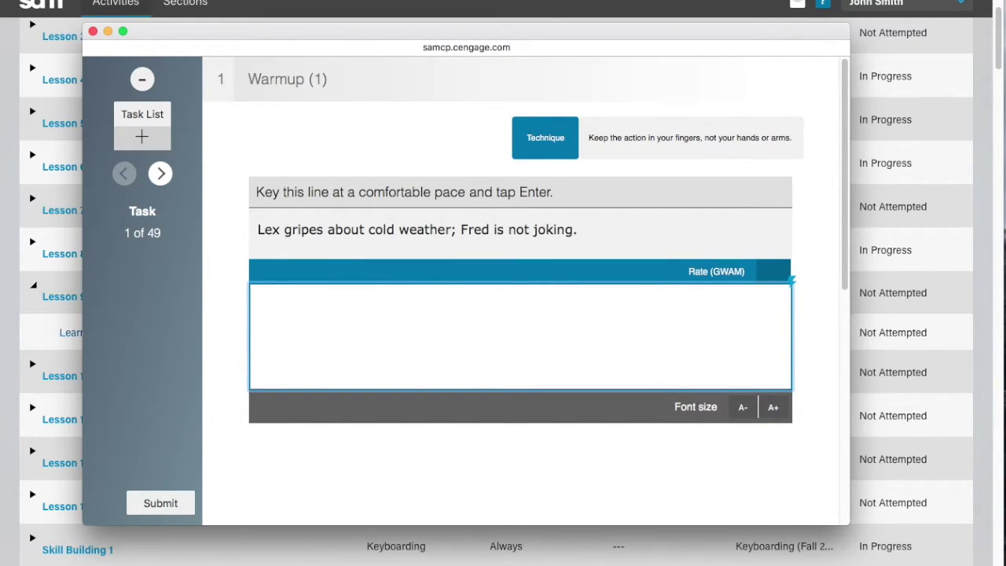
type("Lex gripes abo")
type("ut cold wea")
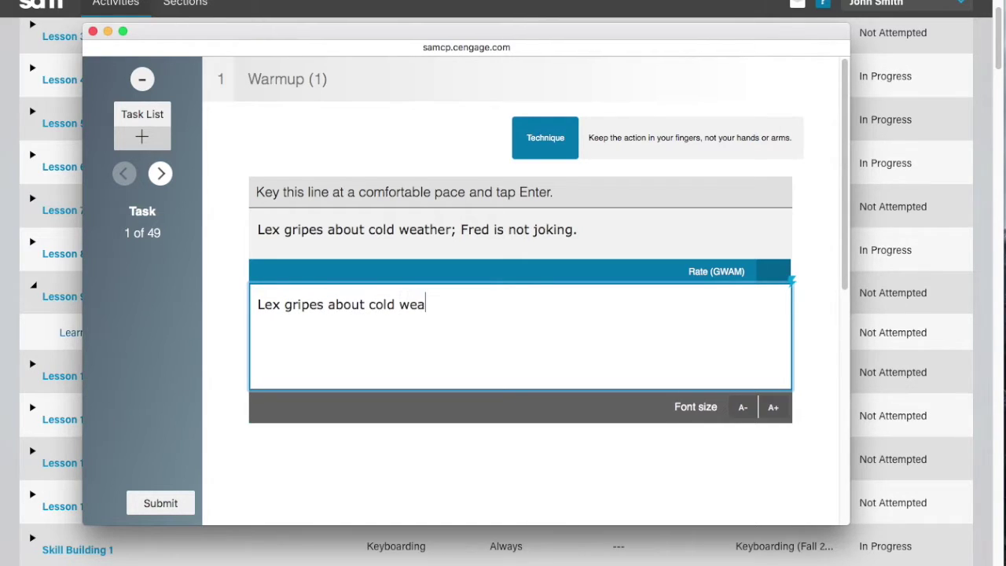
type("ther; Fred is")
type(" not join")
key("BackSpace")
key("BackSpace")
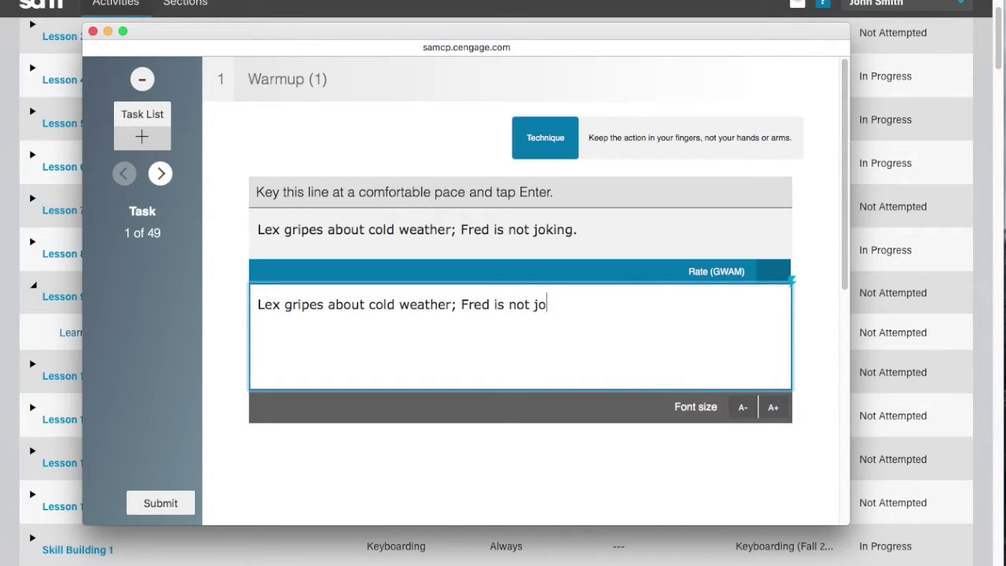
type("i")
key("BackSpace")
type("king.")
key("Return")
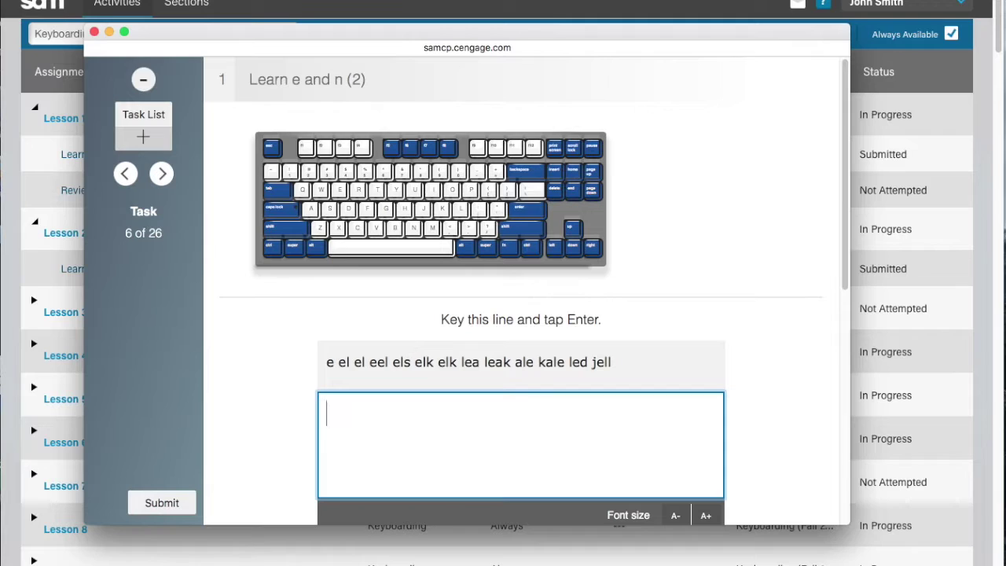
- Key 'e el el eel els elk elk lea leak ale kale led jell' and submit it
type("e el el eel el")
type("s el")
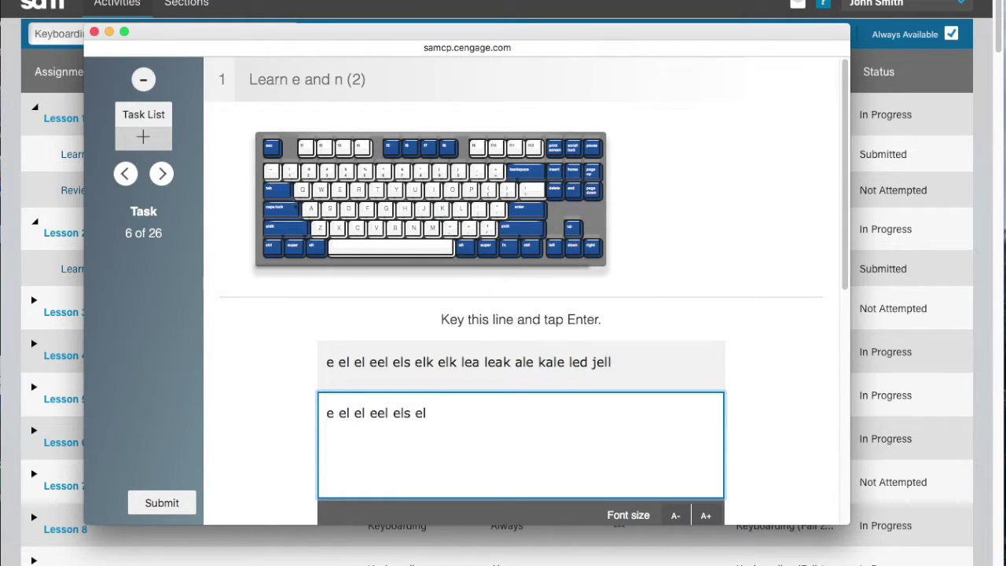
type("k ")
type("el")
type("k ")
type("lea leak ")
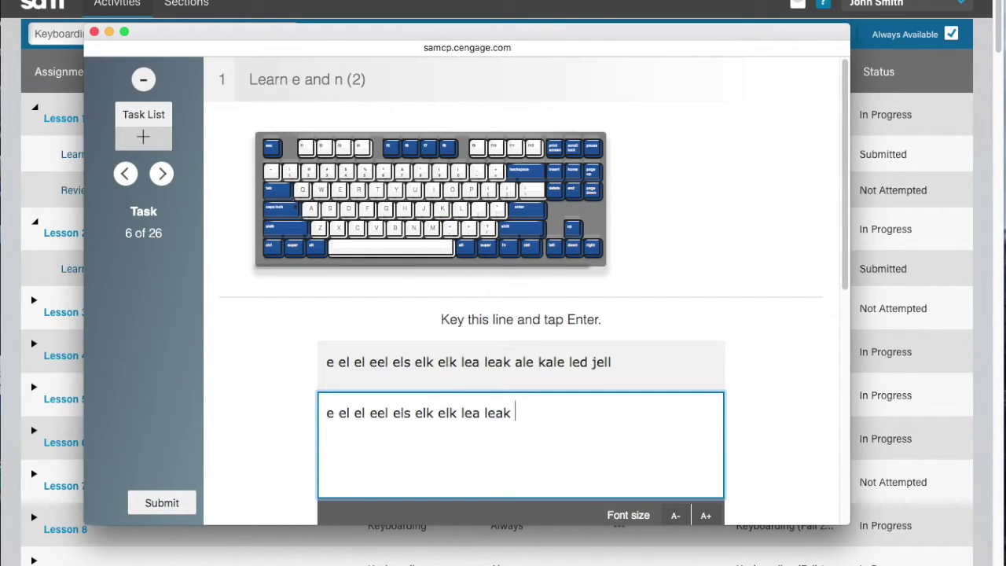
type("ale kal")
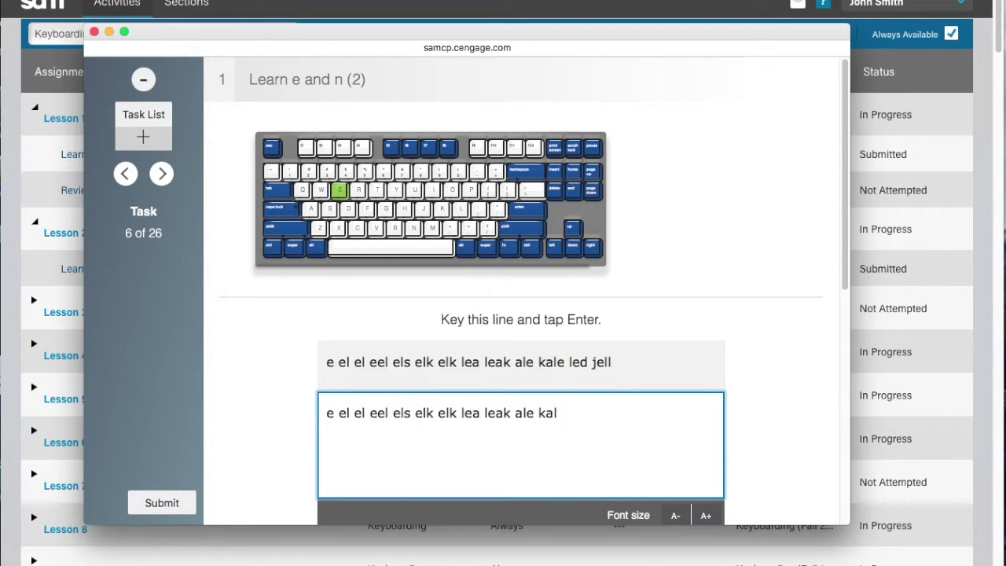
type("e led ")
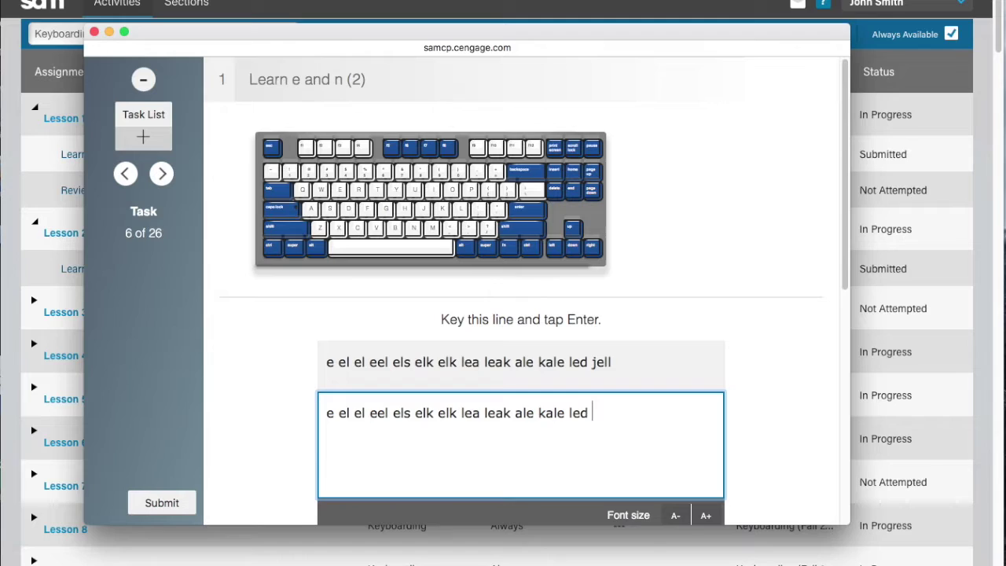
type("jell")
key("Return")
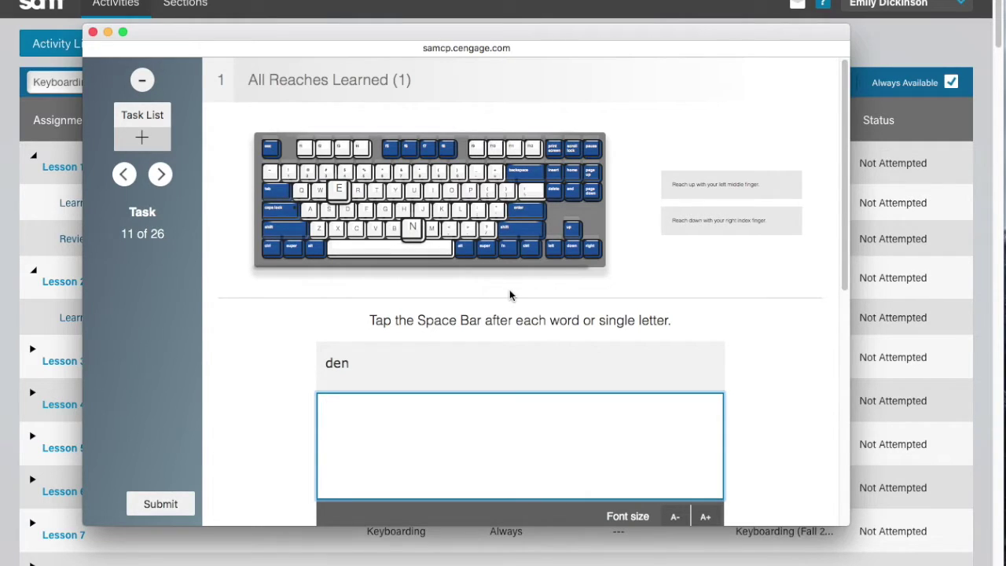
- Key the 'den end fen ken dean dens ales fend keen knee' line with corrections, then go to task 12
type("den end ")
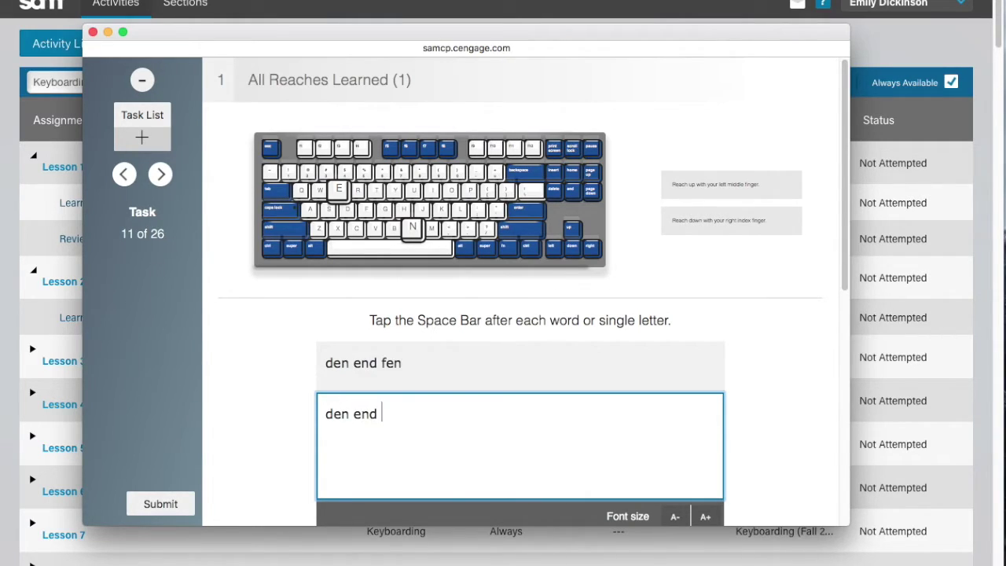
type("fen ken ")
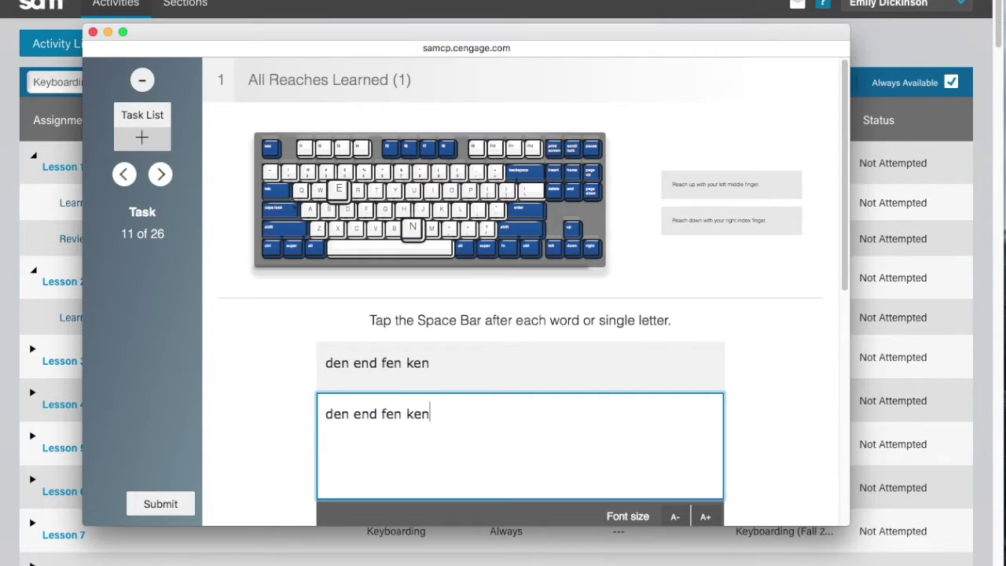
type("da")
key("BackSpace")
key("BackSpace")
type("dean ")
type("dens")
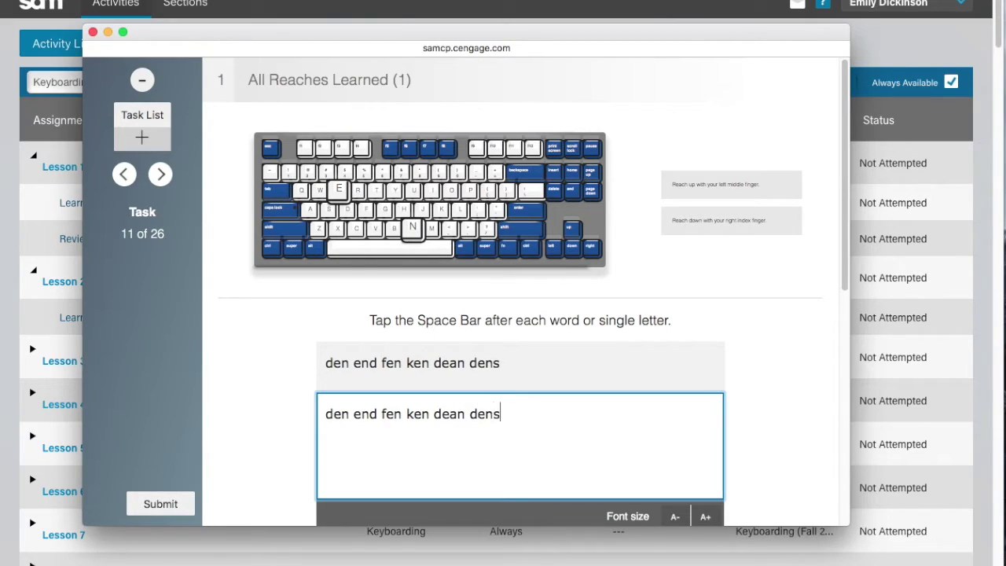
type(" ales ")
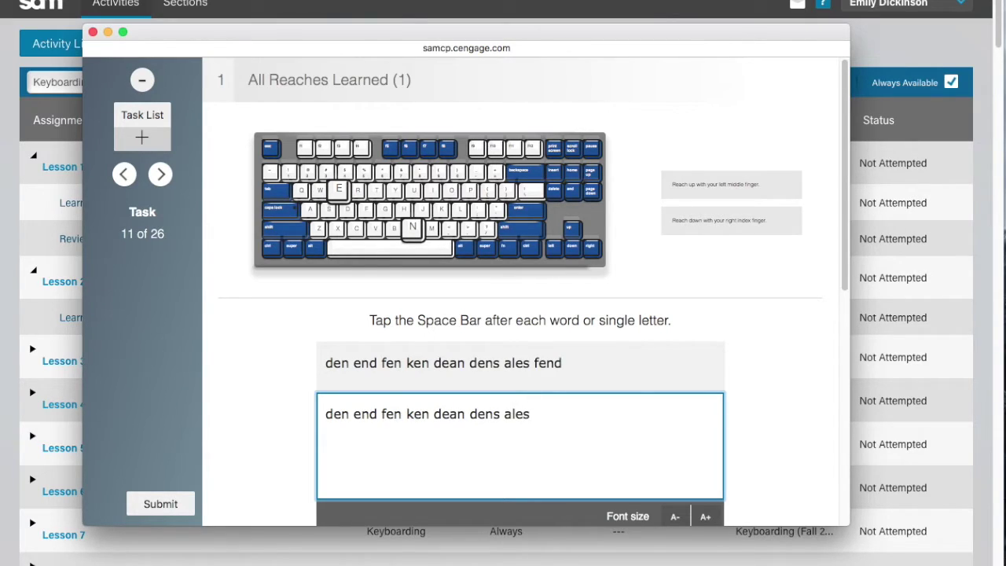
type("fend fen")
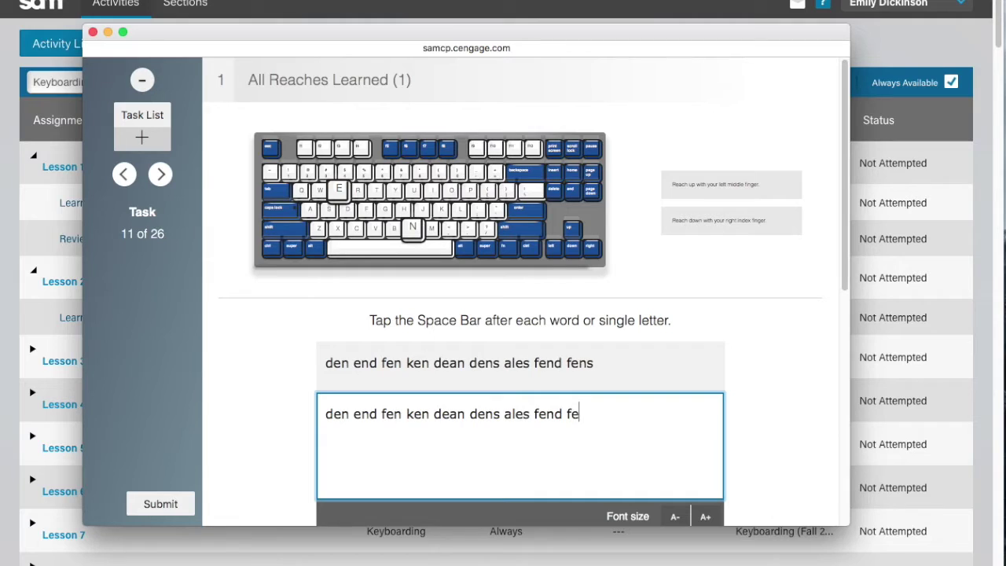
key("BackSpace")
key("BackSpace")
key("BackSpace")
type("fend ke")
type("en knee")
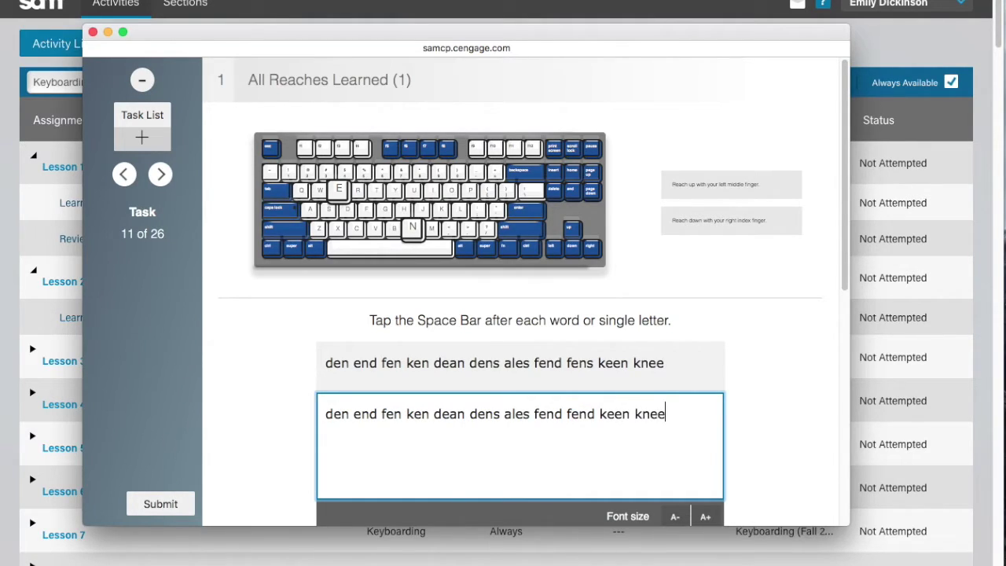
key("space")
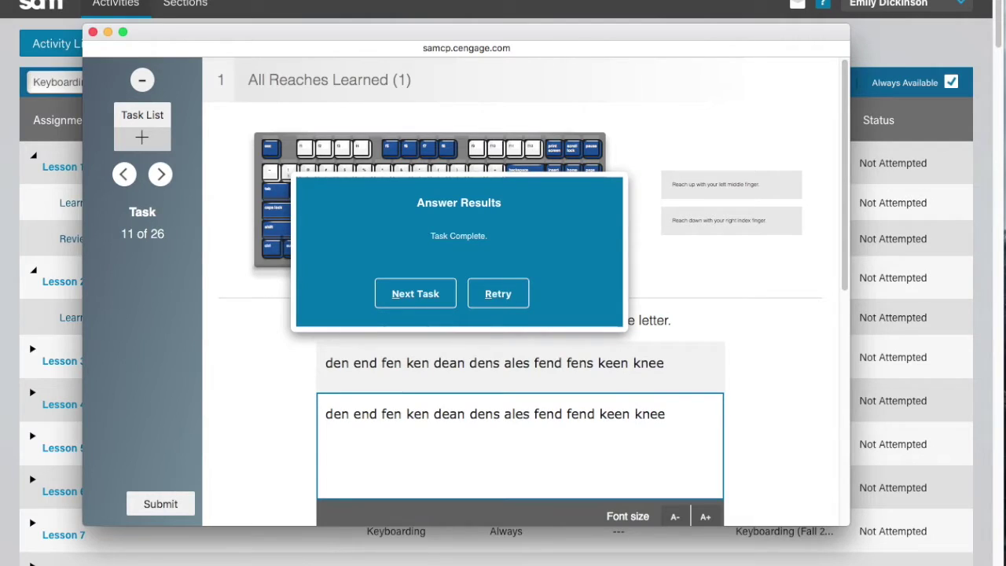
left_click(398, 293)
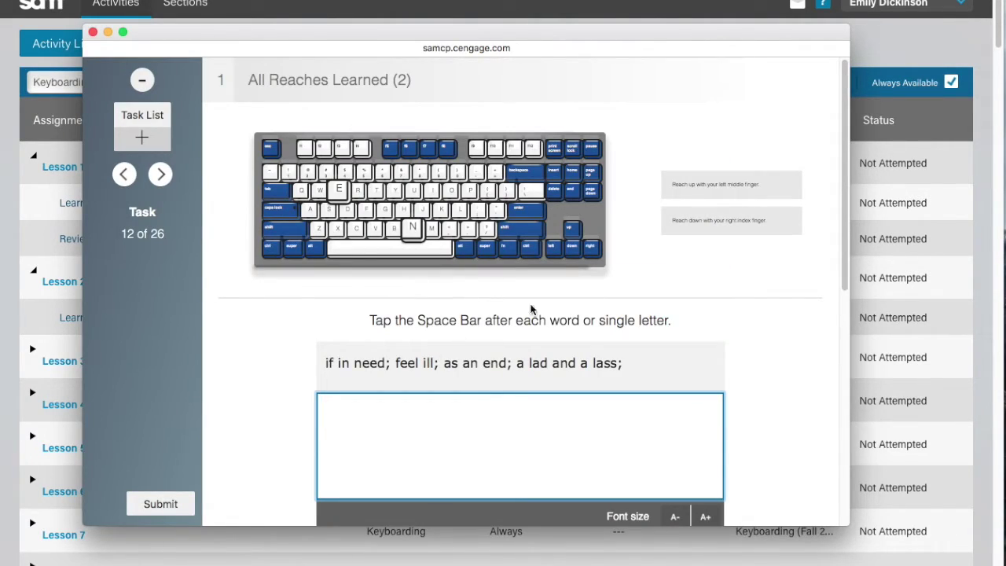
- Key 'if in need; feel ill; as an end; a lad and a lad', correcting stray letters
type("if in need; ")
type("feel i")
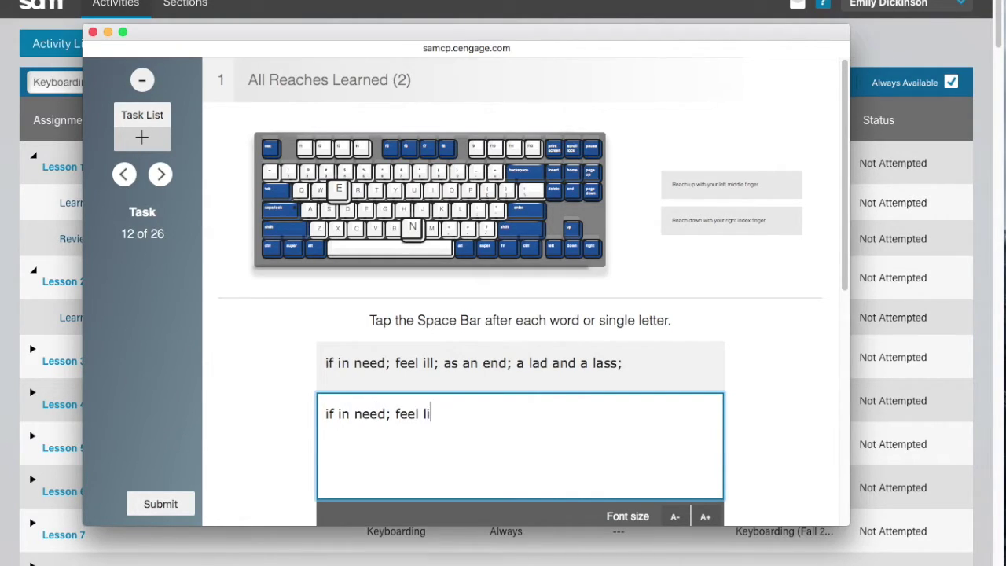
type("ll; as an en")
type("d;")
key("BackSpace")
key("BackSpace")
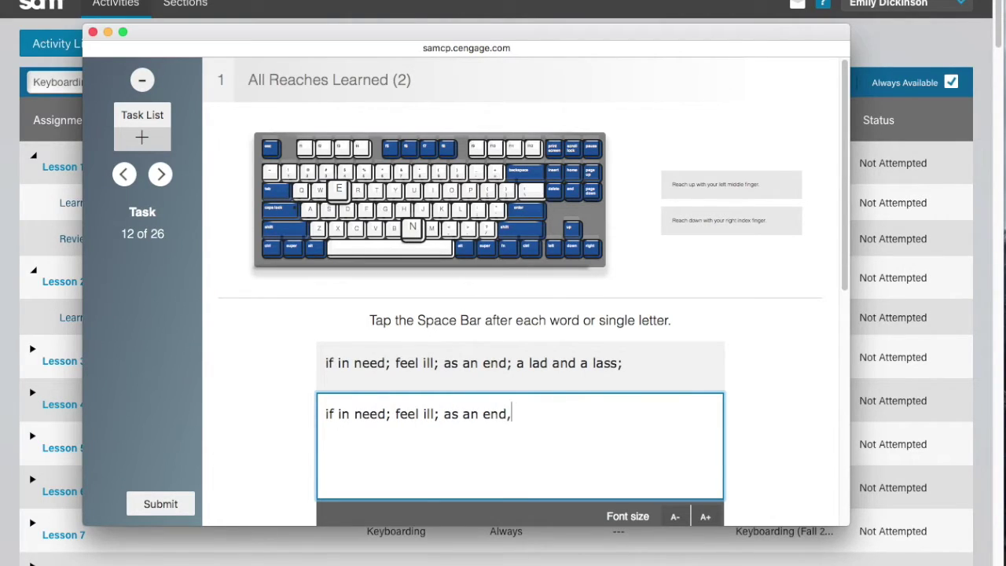
type("l")
key("BackSpace")
key("BackSpace")
type("; a lad and")
type(" a ")
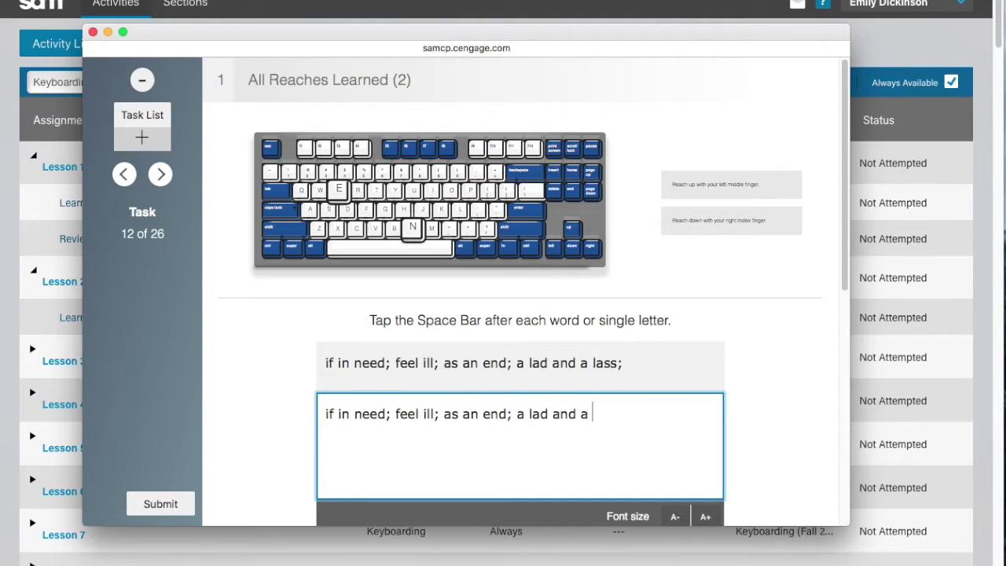
type("ladd;")
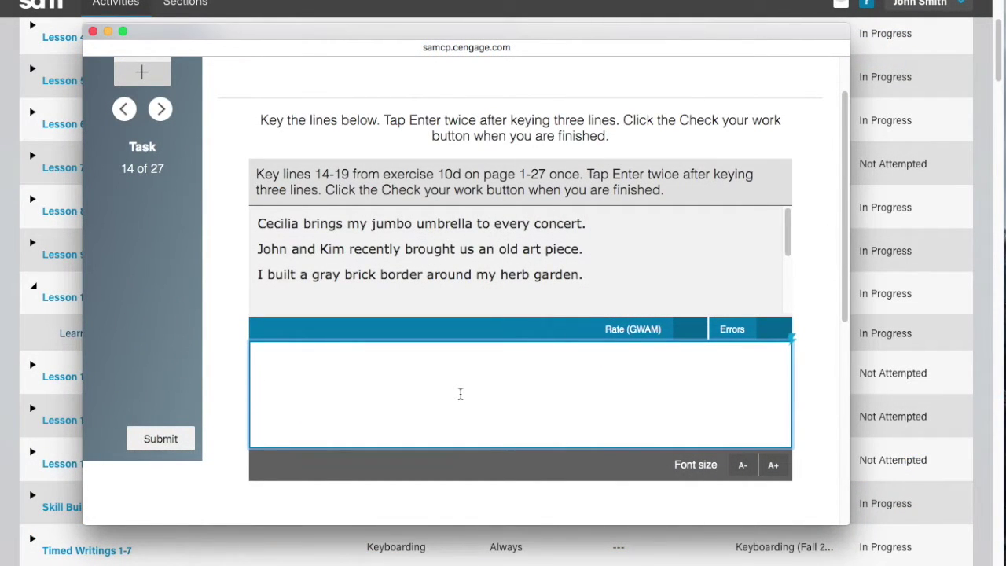
- Key the exercise 10d lines ending 'brings my jumbo u open house.', fixing the misspelled name
type("Ceceil")
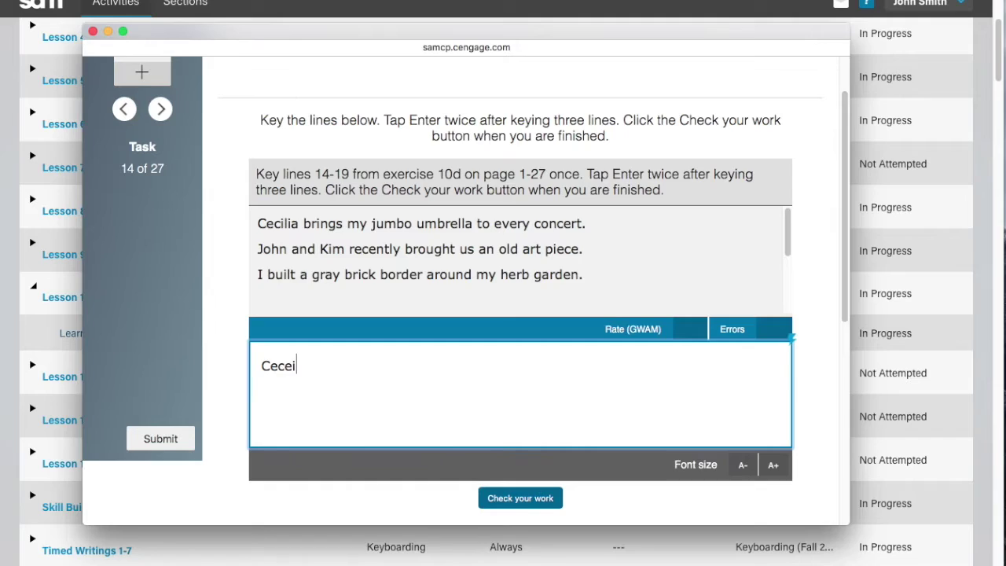
key("BackSpace")
key("BackSpace")
key("BackSpace")
type("ili")
type("brings my jumbo u")
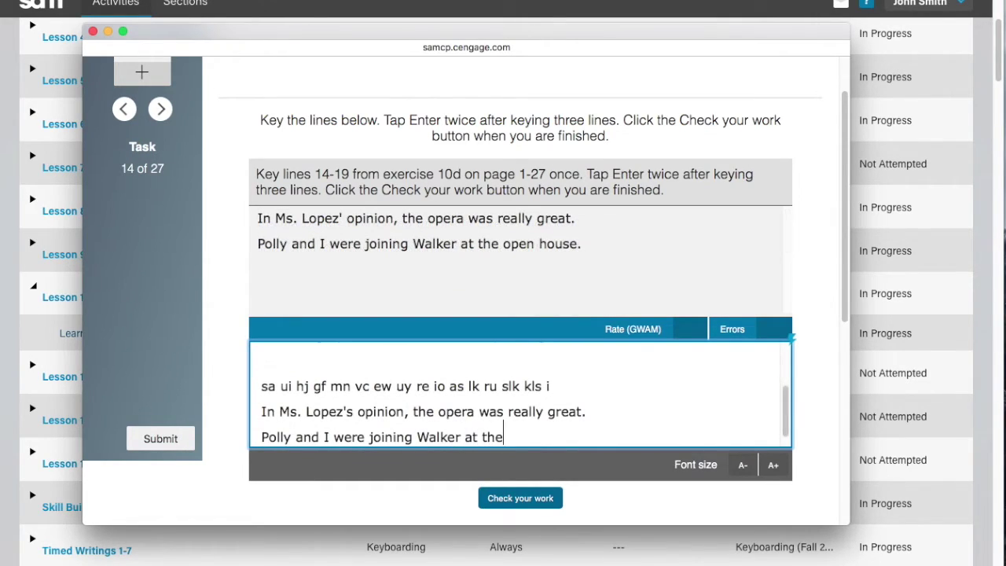
type(" open house.")
key("Return")
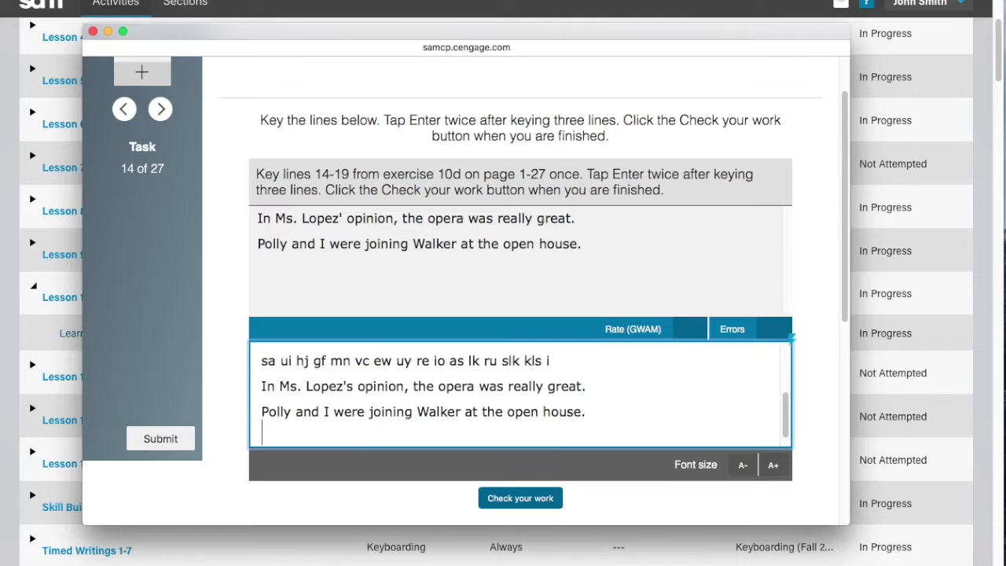
key("Return")
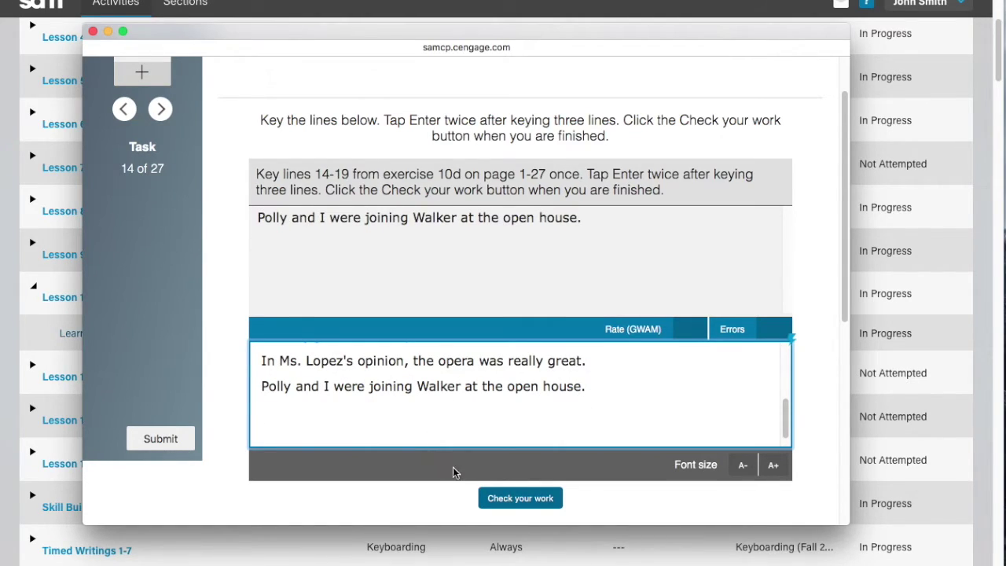
- Check the keyed lines, getting 45 GWAM with 28 errors, and continue to the results
left_click(505, 500)
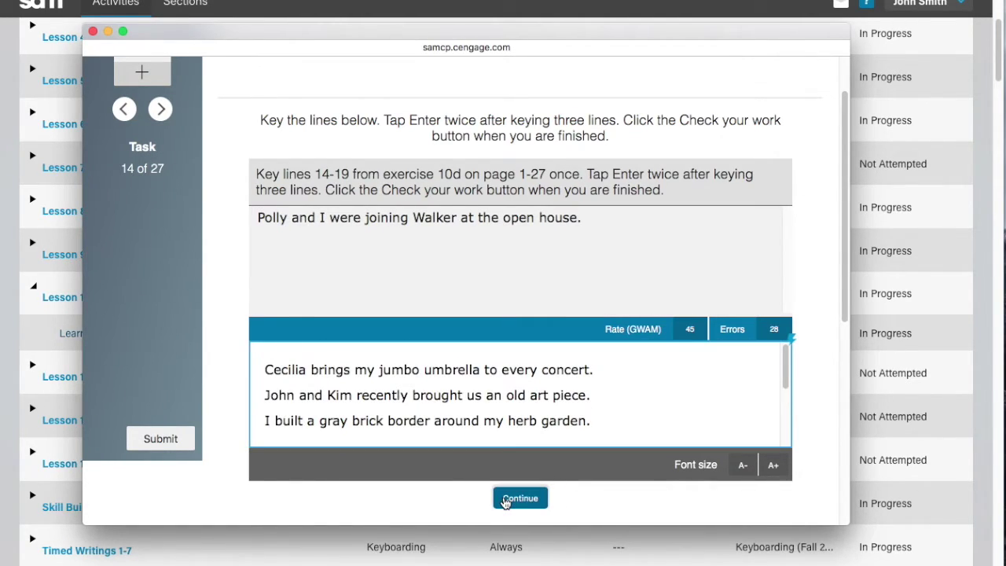
scroll(629, 432, "up", 1)
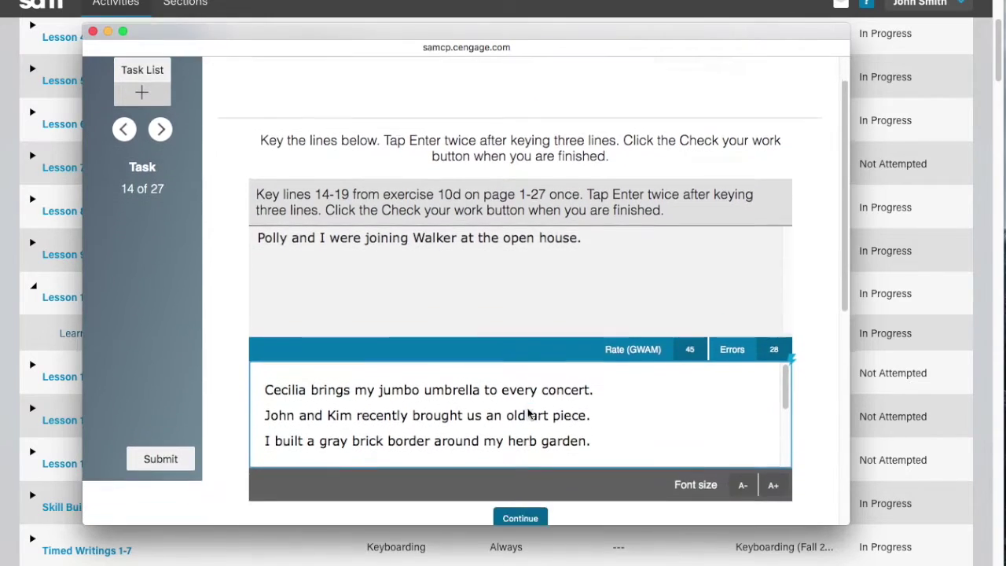
scroll(765, 373, "down", 1)
left_click_drag(789, 359, 781, 430)
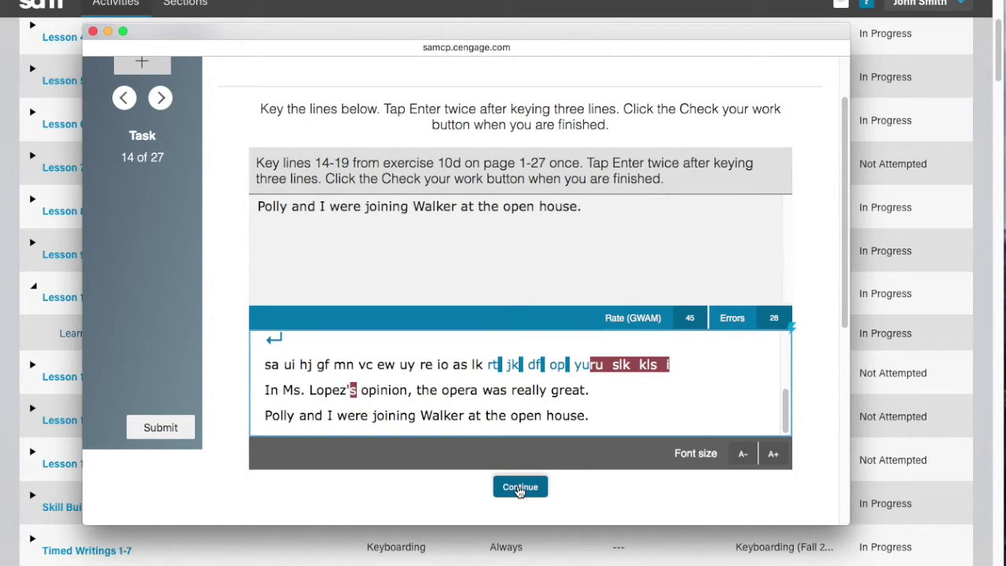
left_click(519, 489)
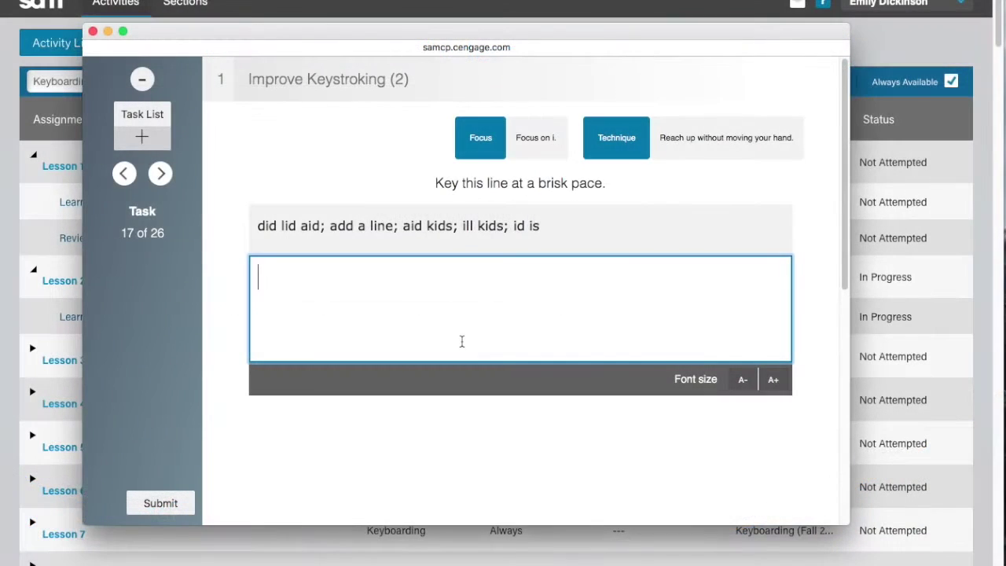
- Key 'dig lid aid; add a line; aid kids; ill kids; id is' after false starts and submit it
type("di")
key("BackSpace")
key("BackSpace")
type("did")
key("BackSpace")
key("BackSpace")
key("BackSpace")
type("dig lid aid; ")
type("add a ")
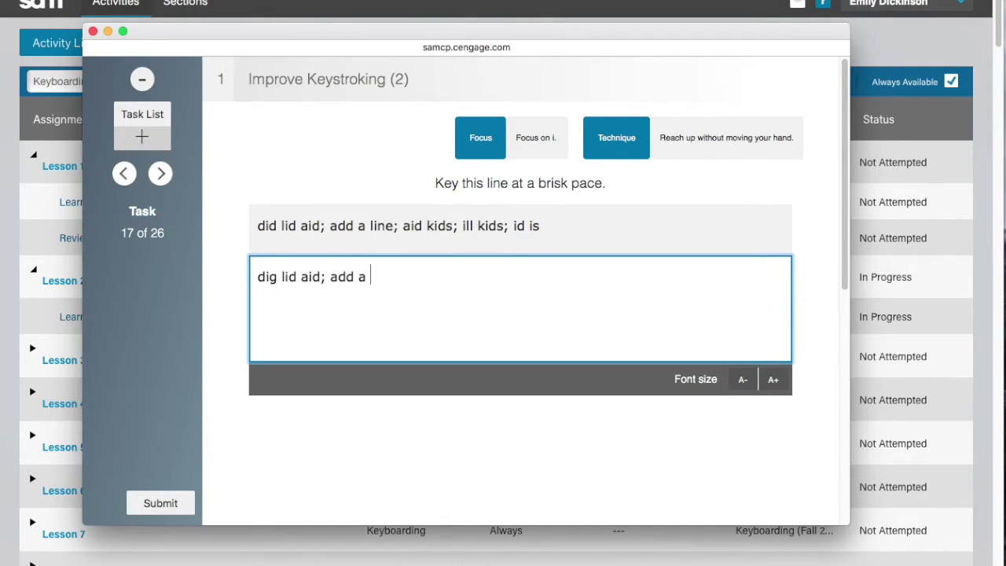
type("line; aid ki")
key("BackSpace")
key("BackSpace")
type("kids; ill ki")
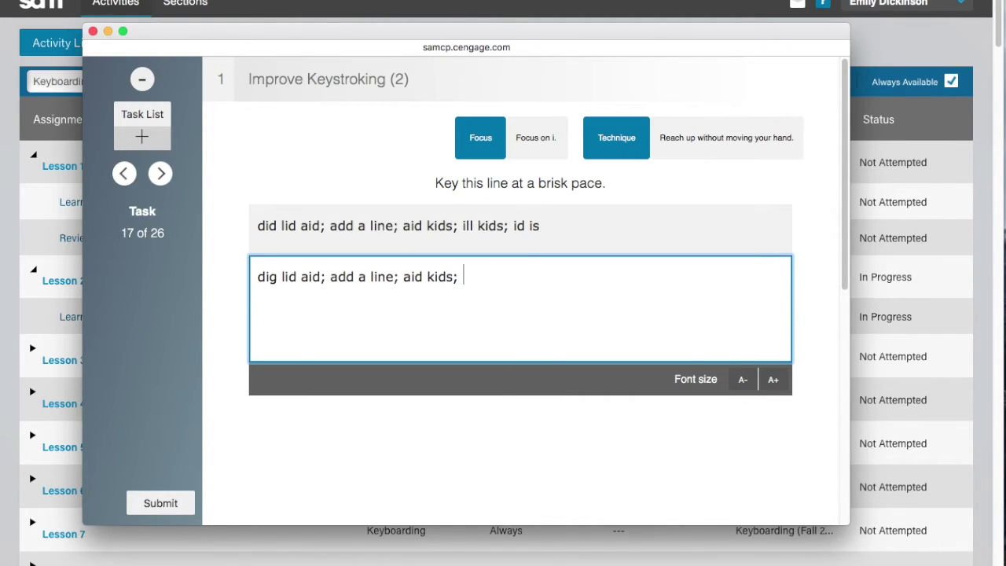
type("ds; ")
type("id i")
type("s")
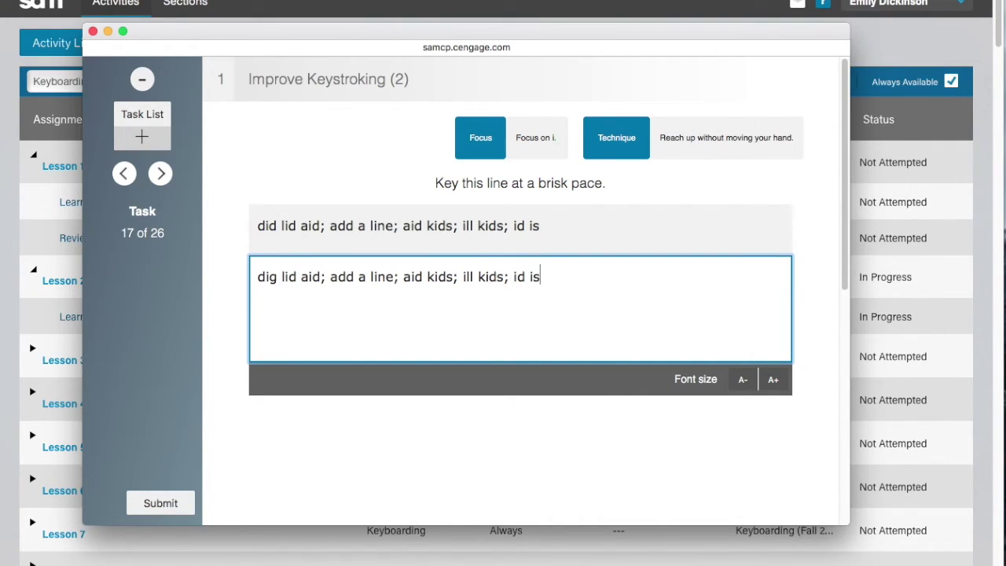
key("Return")
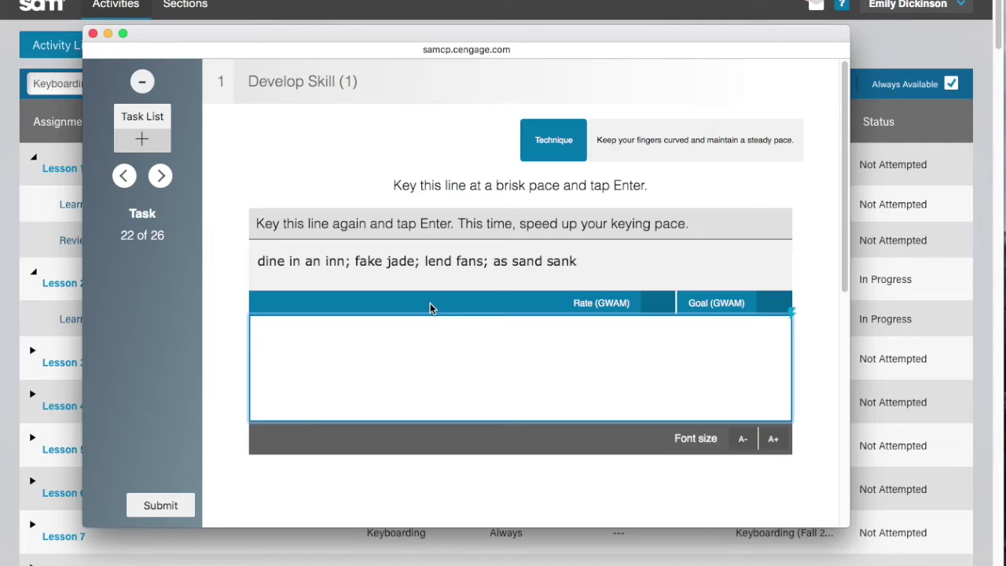
- Key 'dine in an inn; fake jade; lend fans; as sand sank' with a fix, scoring 35 GWAM
type("dine in an in")
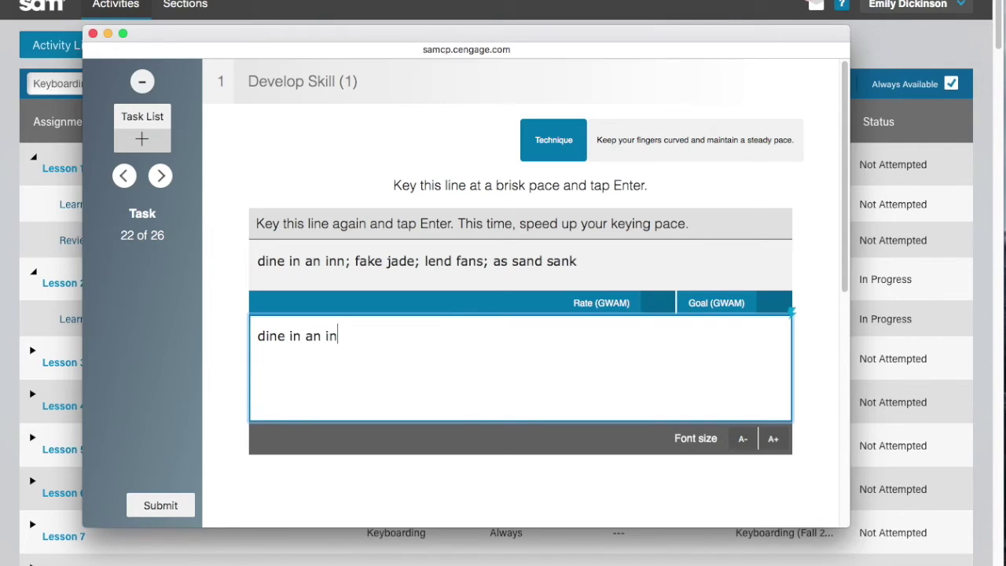
type("n; fake j")
type("ade; l")
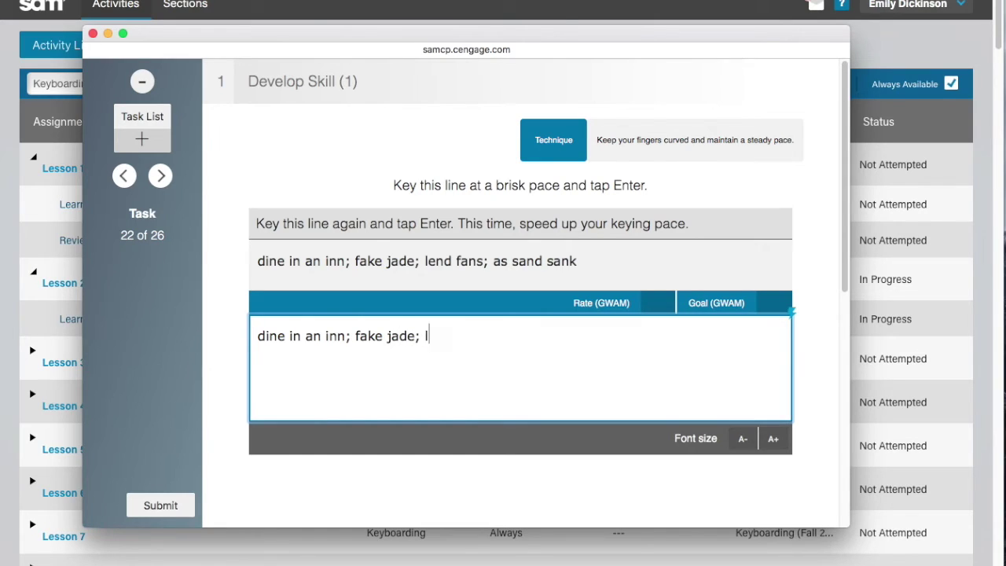
type("end fans; as sand sid")
key("BackSpace")
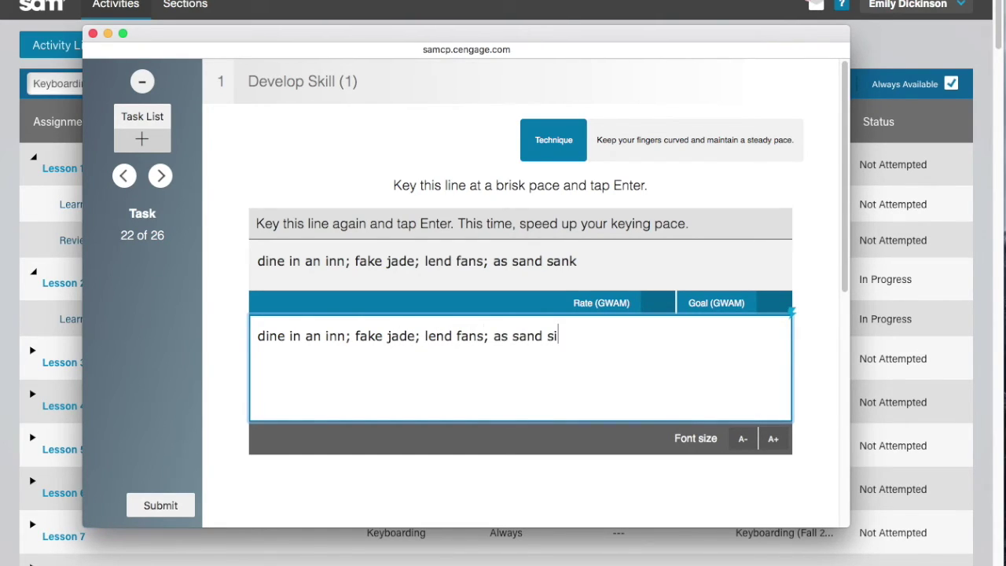
key("BackSpace")
type("ank")
key("Return")
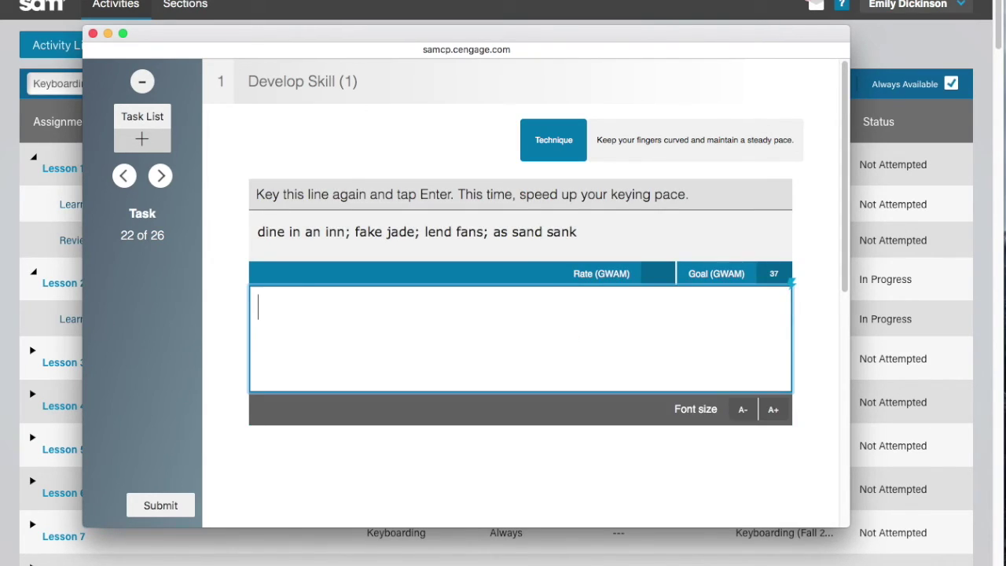
- Rekey 'dine in an inn; fake jade; lend fans; as sand sank' faster, correcting typos, for 48 GWAM
type("dine in an i")
type("nn;")
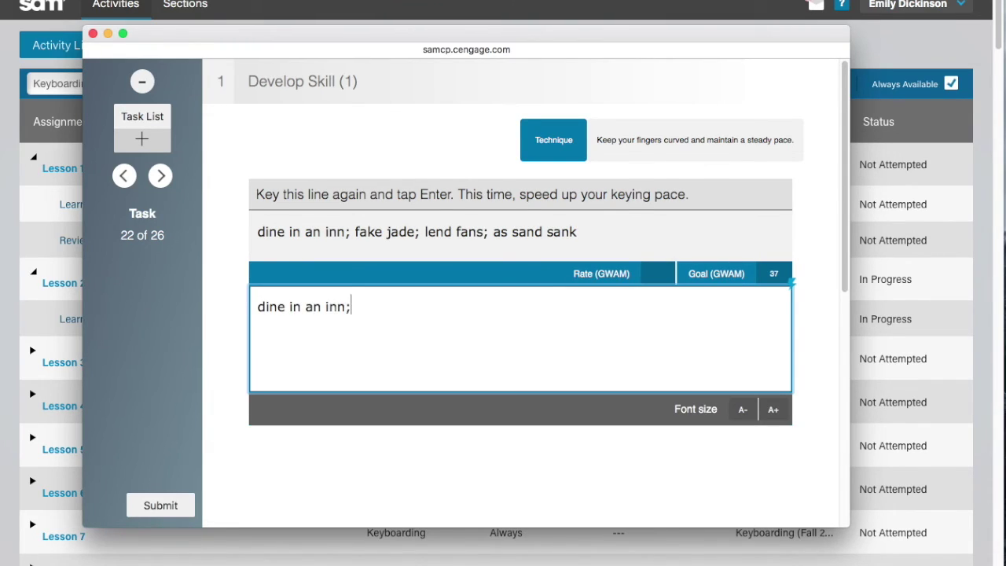
type("fake jade")
type("; j")
key("BackSpace")
type("lend ")
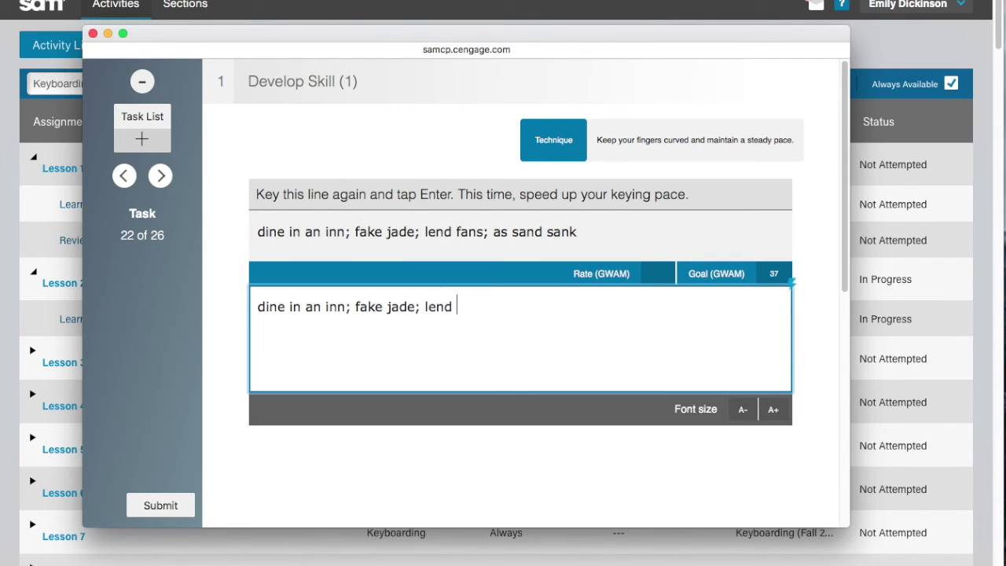
type("fans; as san")
type("d dan")
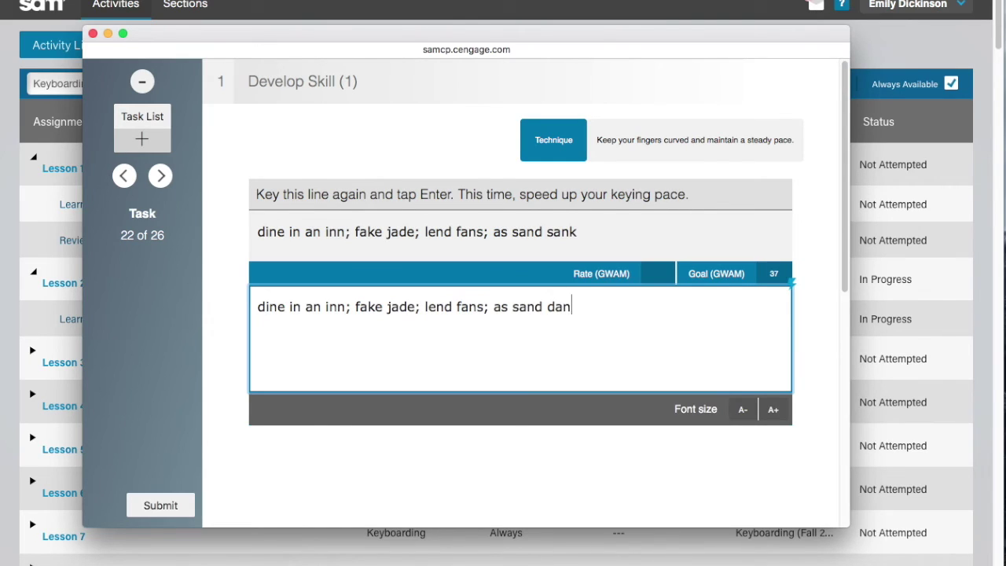
key("BackSpace")
key("BackSpace")
key("BackSpace")
type("sank")
key("Return")
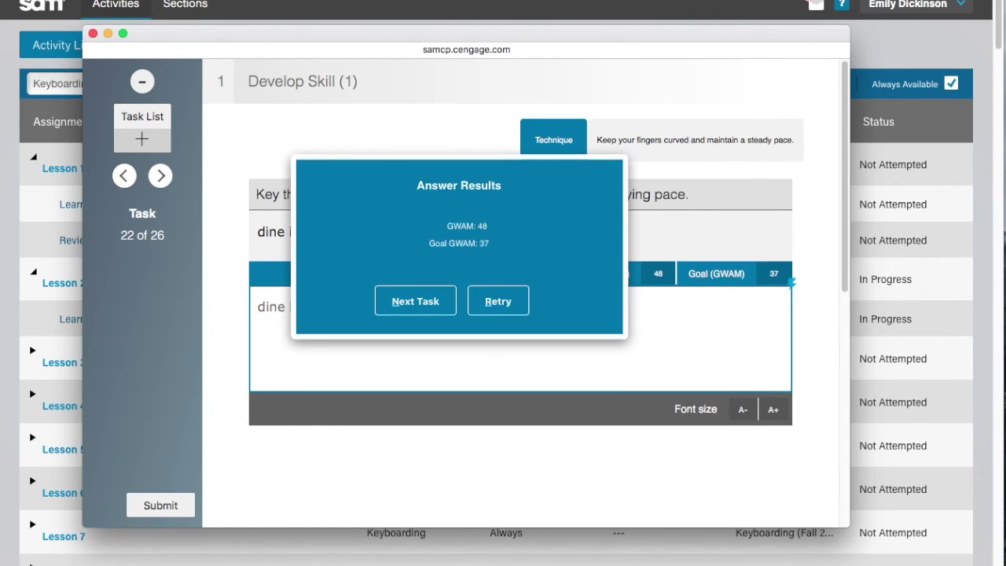